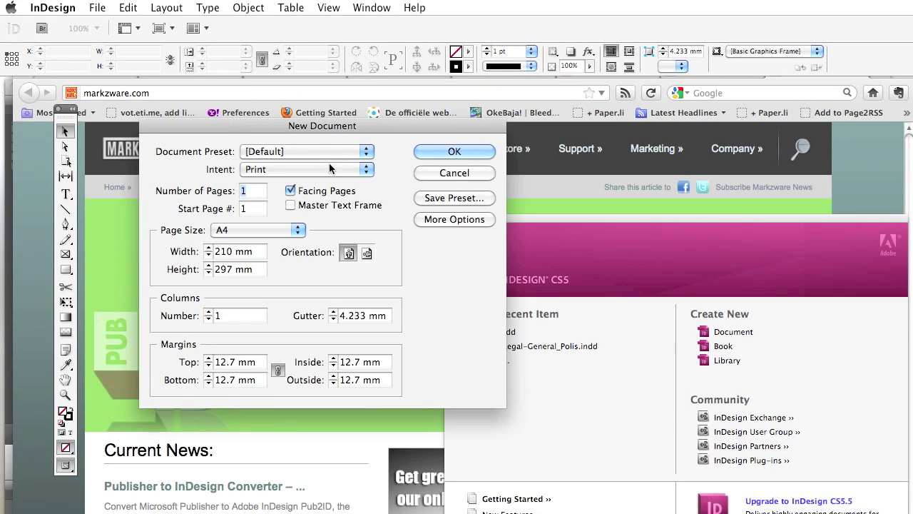
- Create a new A4 document and draw a text frame across the top of the page
left_click(479, 153)
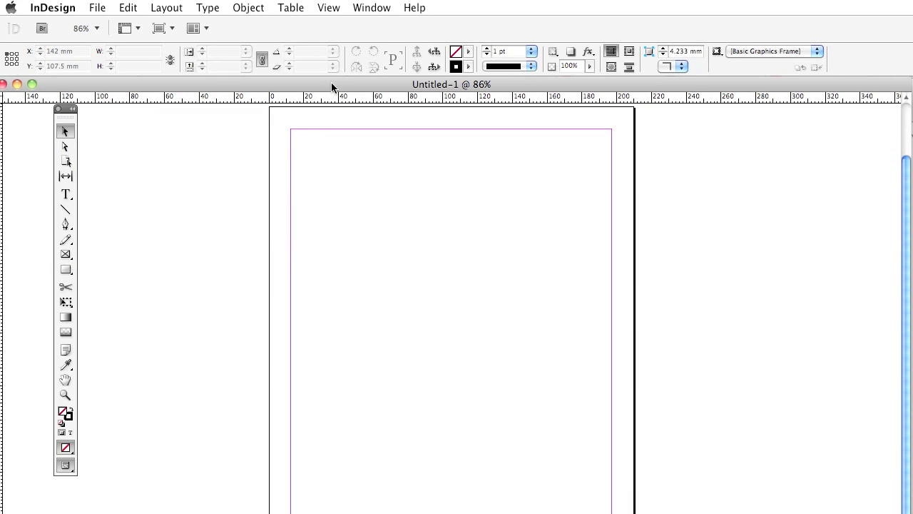
key("t")
mouse_move(301, 149)
left_mouse_down()
mouse_move(464, 216)
mouse_move(603, 305)
left_mouse_up()
- Enter the bold two-line heading 'How To' / 'Prepress in Adobe InDesign.'
left_click(142, 67)
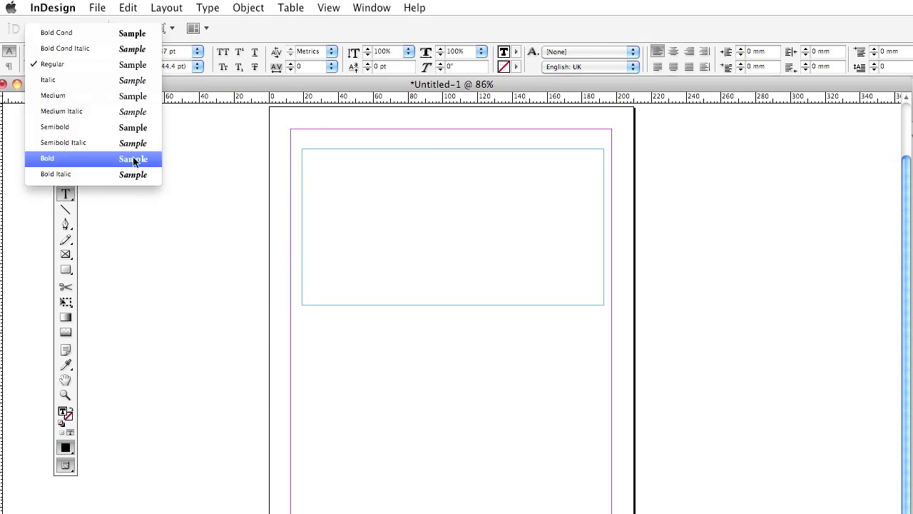
left_click(133, 159)
type("How To")
key("Return")
type("Prepress")
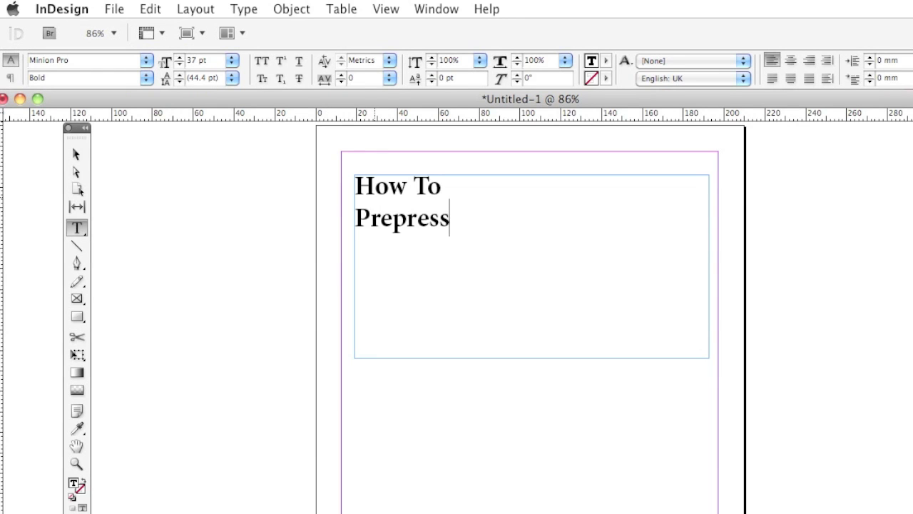
type(" in Adobe InDesign.")
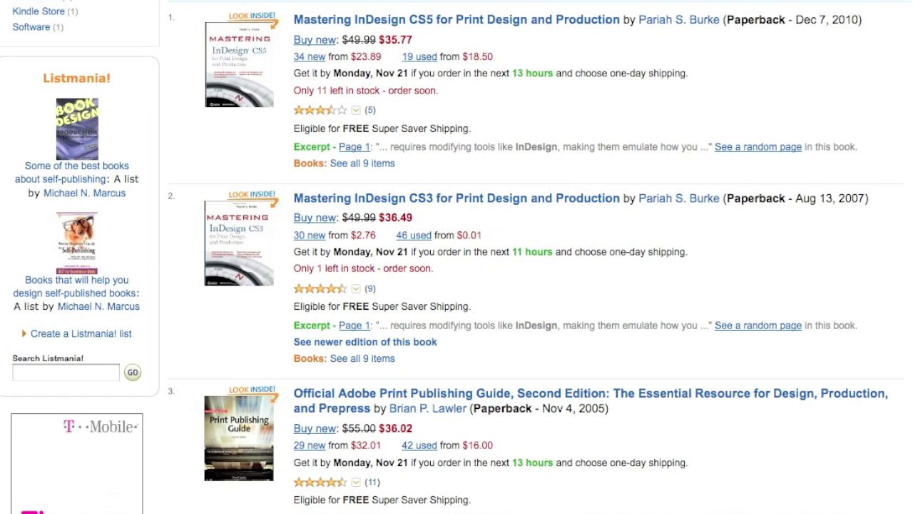
- Scroll through the Amazon book results for prepress InDesign and return to the top
scroll(471, 76, "down", 15)
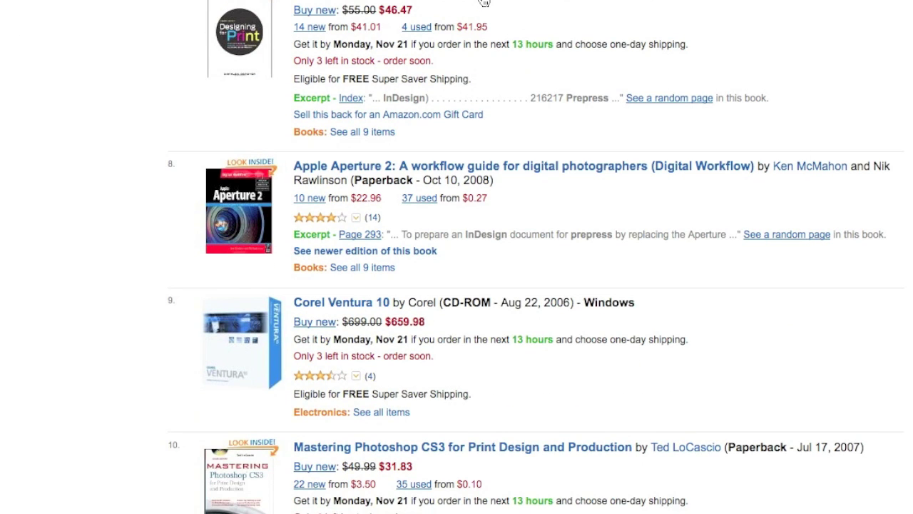
scroll(483, 3, "up", 5)
scroll(484, 3, "up", 3)
scroll(484, 2, "up", 2)
scroll(484, 2, "up", 5)
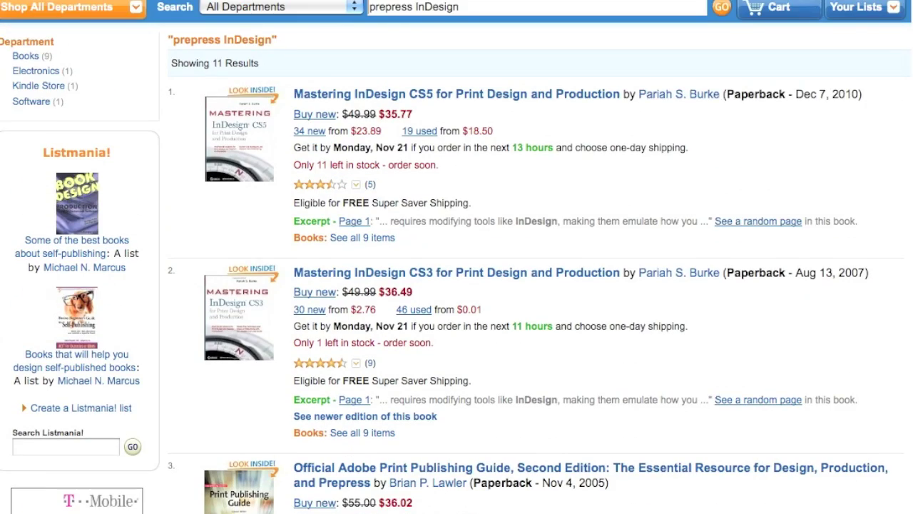
scroll(457, 257, "down", 3)
scroll(457, 257, "down", 1)
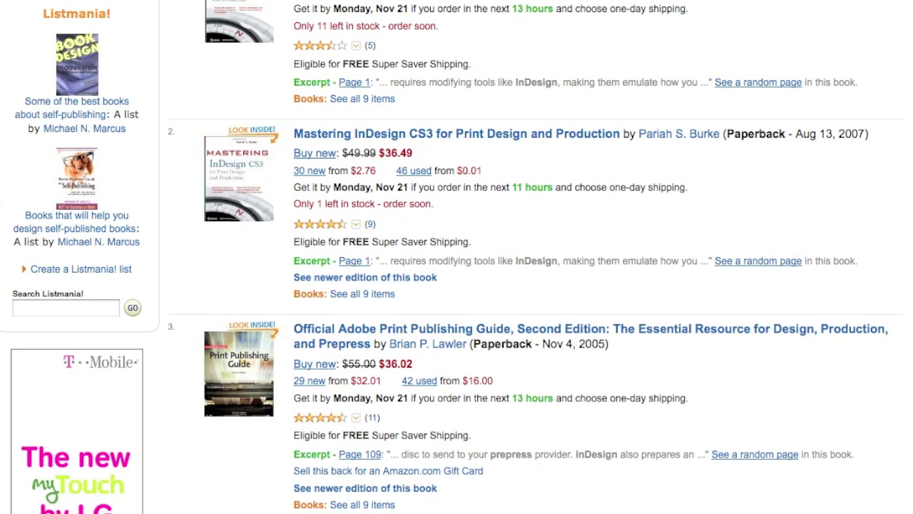
scroll(561, 51, "up", 1)
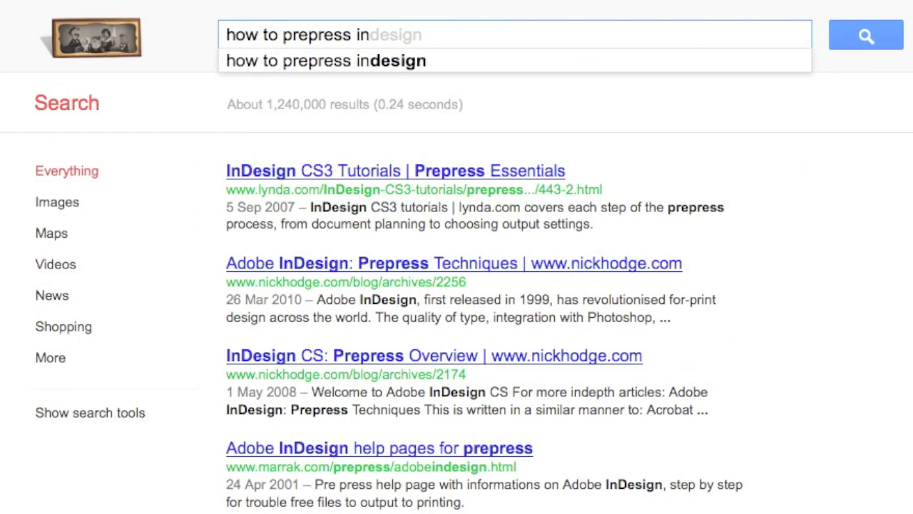
- Change the Google query to 'how to prepress Adobe InDesign' and run the search
key("BackSpace")
key("BackSpace")
type("InDesi")
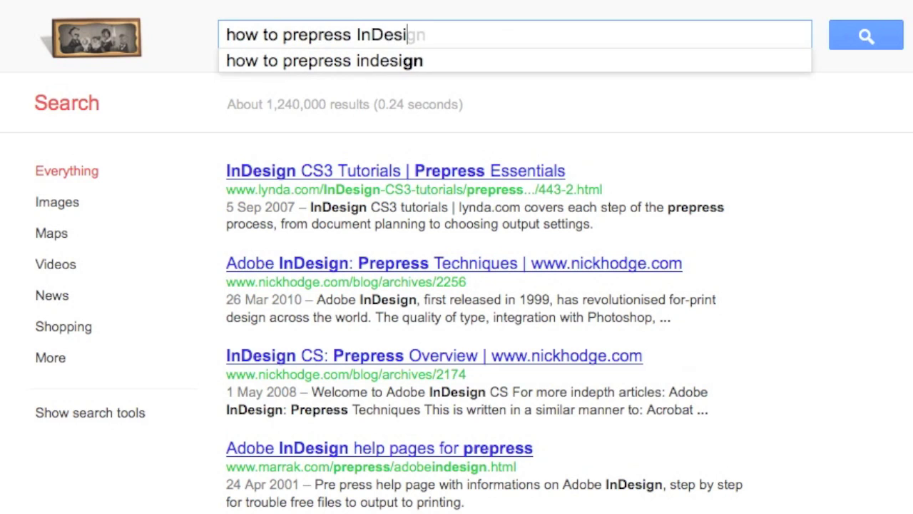
type("gn")
left_click(357, 35)
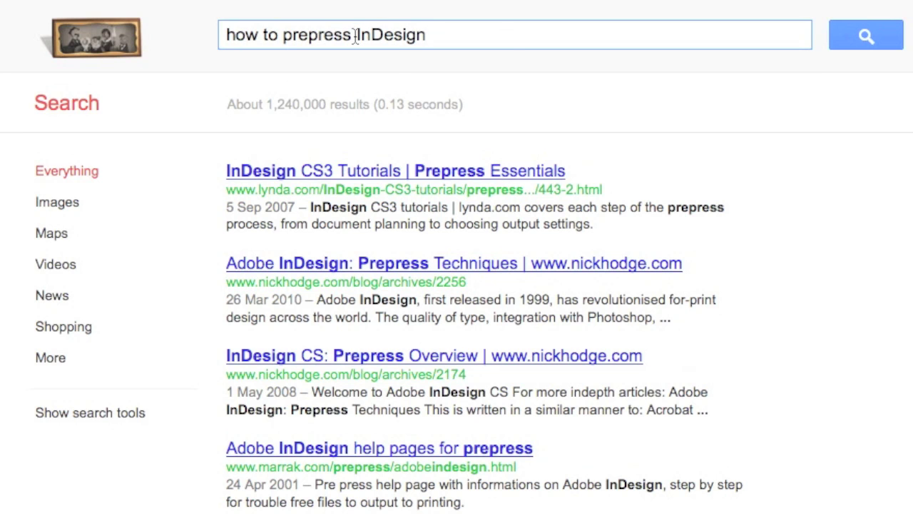
type("Adobe")
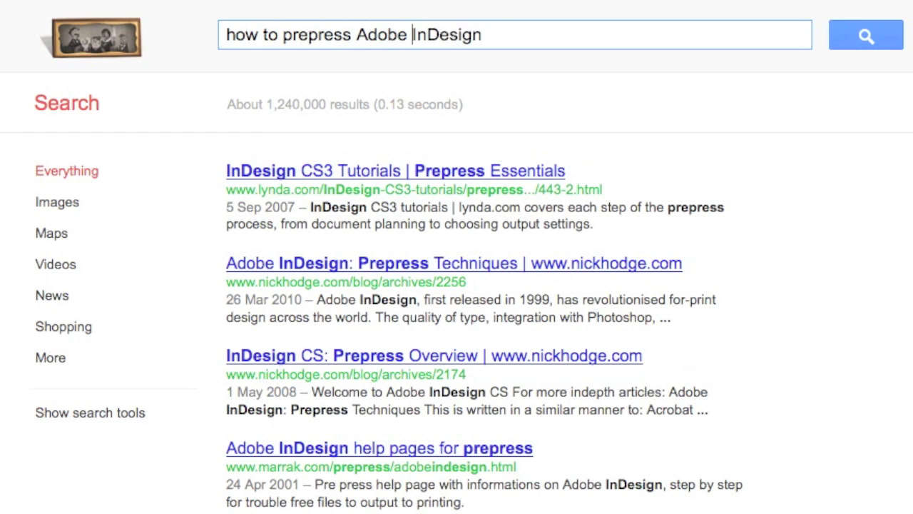
left_click(863, 37)
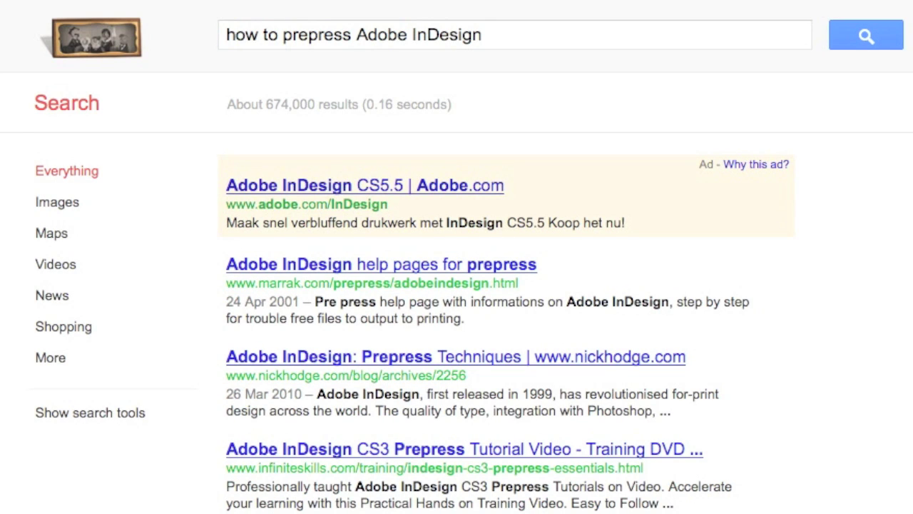
scroll(412, 255, "down", 2)
scroll(411, 255, "up", 1)
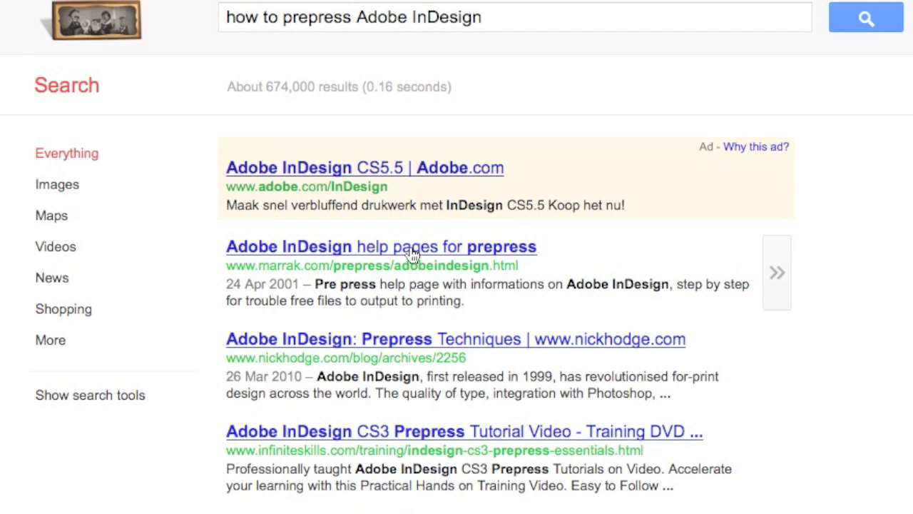
- Open the second result, marrak.com's Adobe InDesign help pages for prepress
left_click(411, 255)
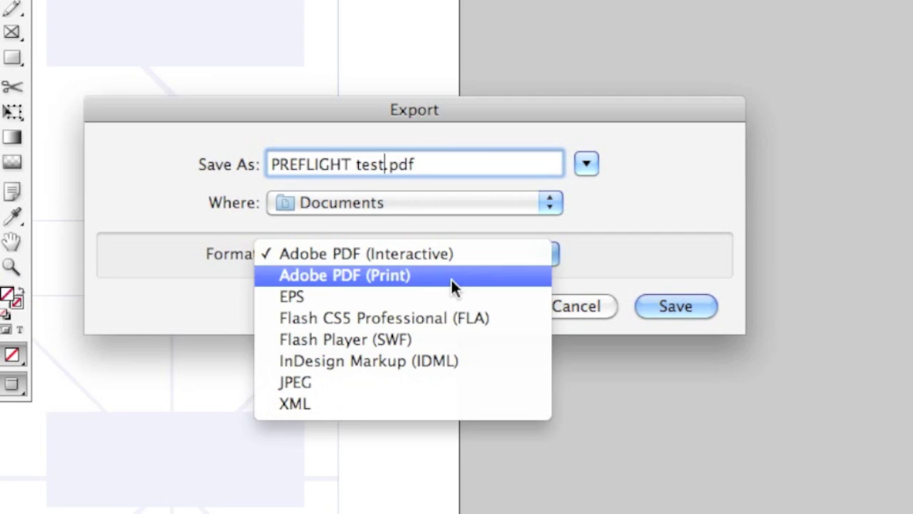
- Export PREFLIGHT test as Adobe PDF (Print), then browse and rearrange the Fonts folder's files
left_click(451, 277)
left_click(657, 310)
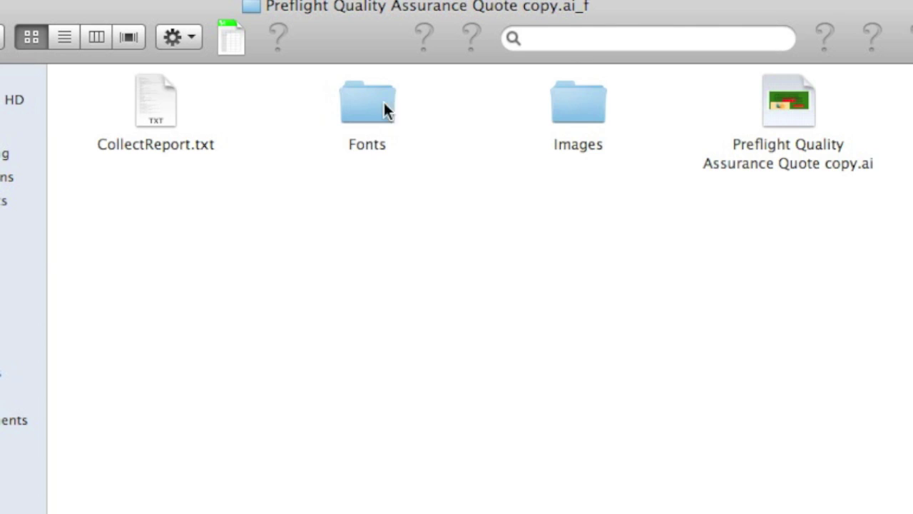
left_click(365, 107)
double_click(366, 103)
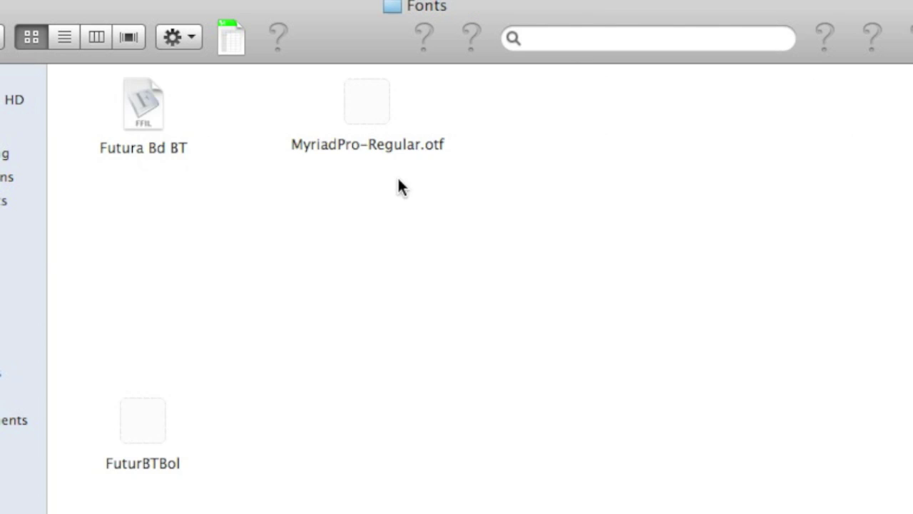
left_click_drag(153, 428, 243, 232)
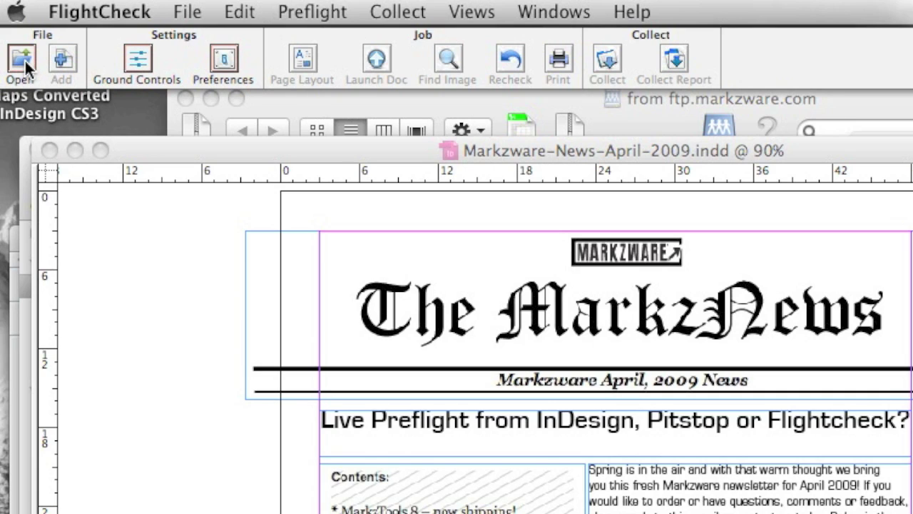
- Open Why-How-FLIGHTCHECK.indd from the TESTFILES list for preflighting
left_click(25, 67)
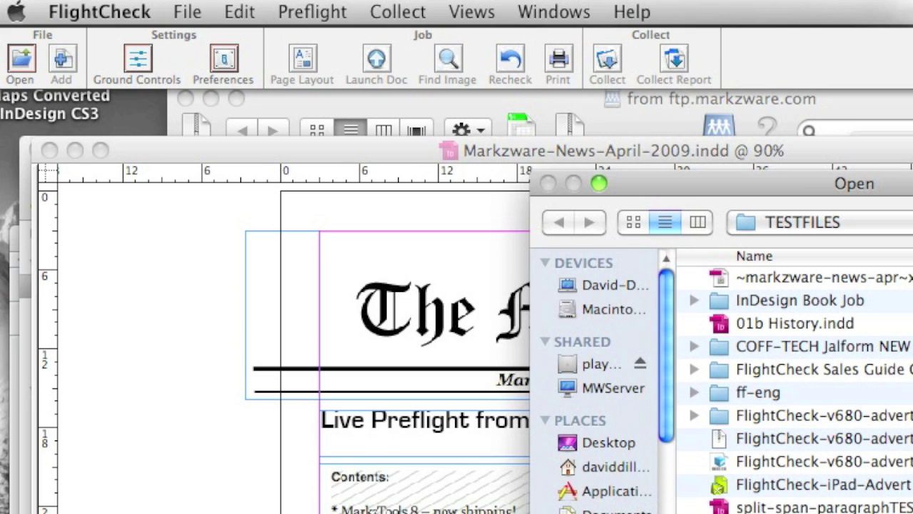
scroll(792, 389, "down", 5)
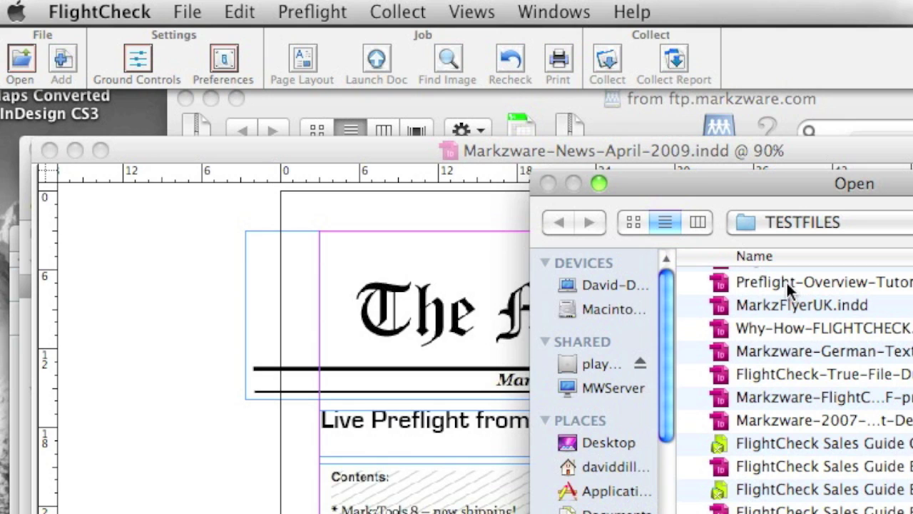
double_click(784, 326)
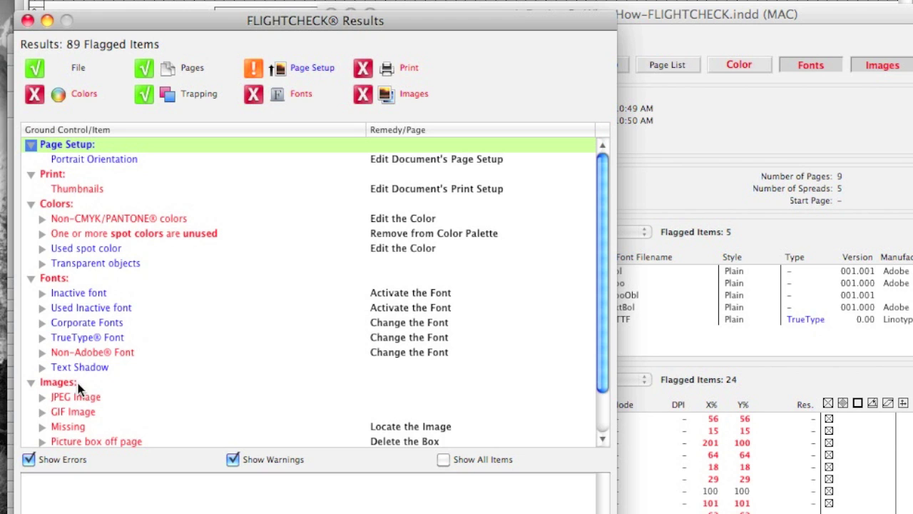
- Review the GIF Image and Missing image warnings and bring the detailed report into view
left_click(80, 419)
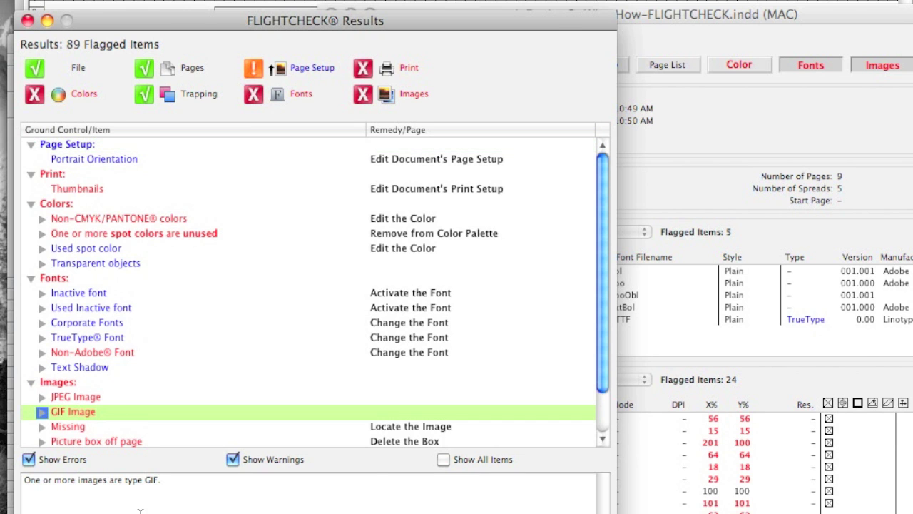
key("Down")
left_click_drag(607, 43, 485, 18)
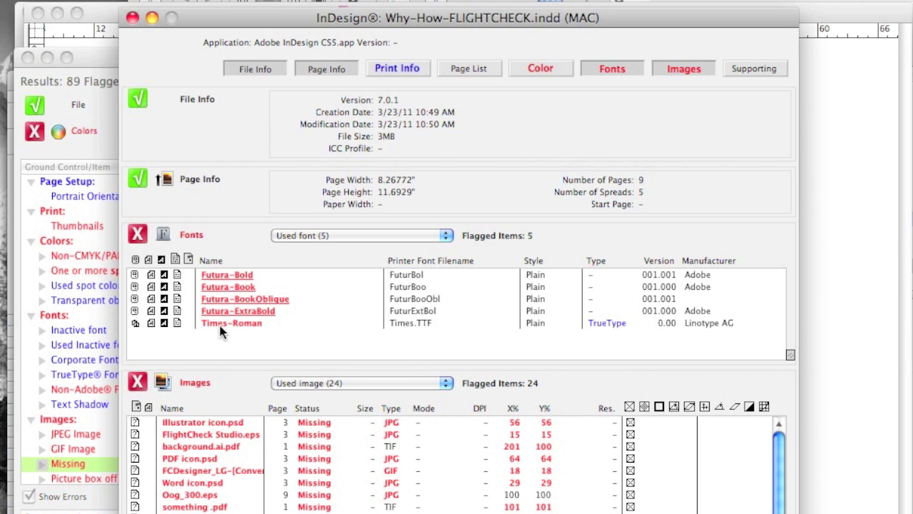
- Toggle the report's Fonts and Color sections, then bring up Collect job settings
left_click(606, 68)
left_click(545, 68)
left_click(526, 69)
left_click(459, 54)
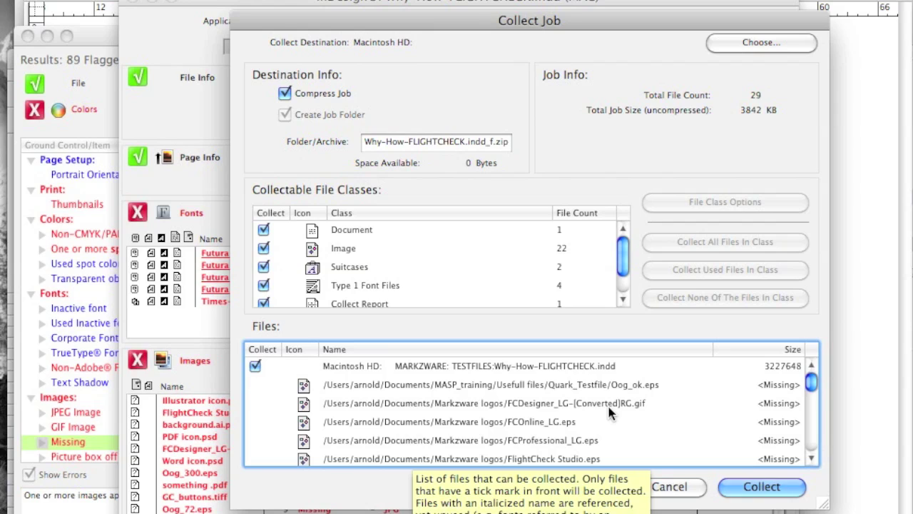
- Cancel the Collect Job dialog without collecting any files
left_click(670, 488)
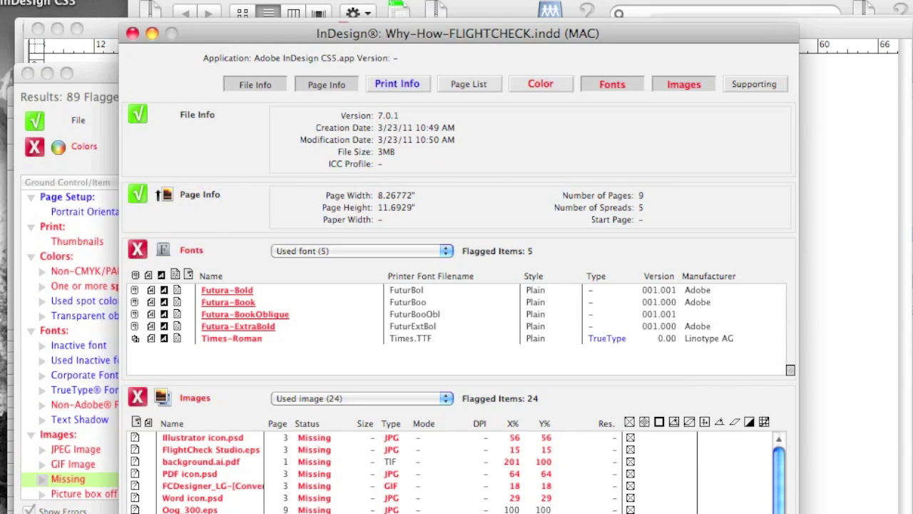
- Show About FlightCheck (version 6.80.0 build 22), then step through files to the Markzware-News PDF
left_click(71, 0)
left_click(78, 2)
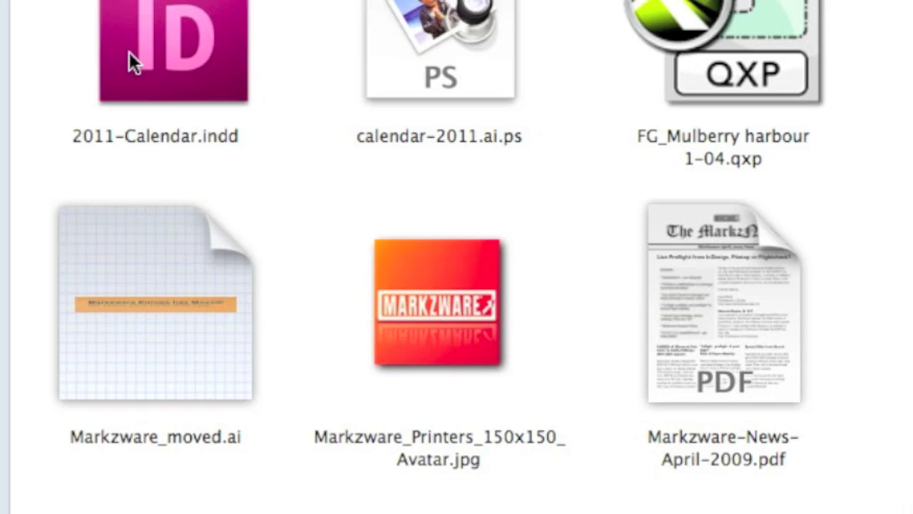
left_click(130, 54)
key("Right")
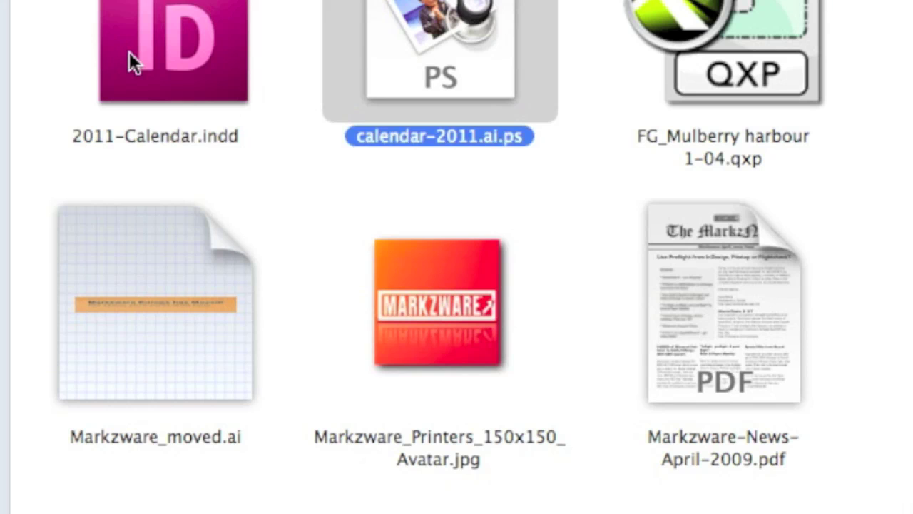
key("Right")
key("Down")
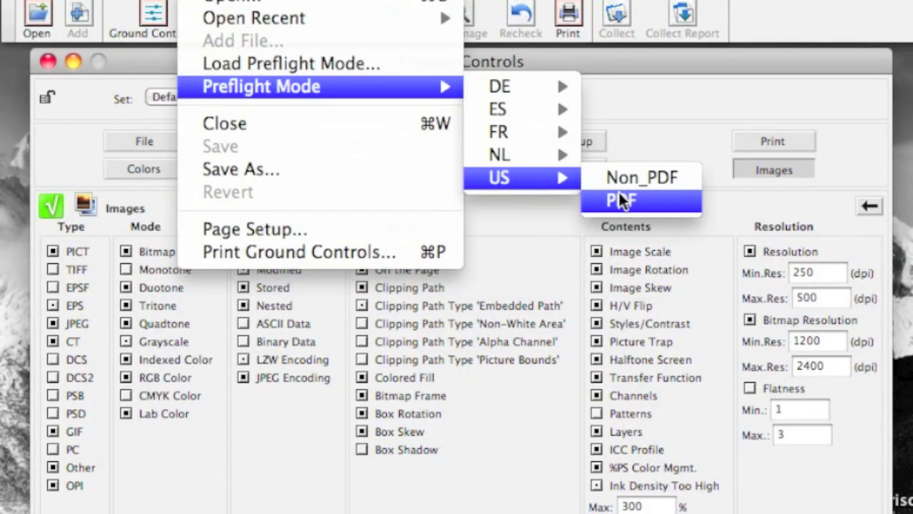
- Switch to US PDF preflight mode, dismiss the notice, and reopen Ground Controls
left_click(619, 198)
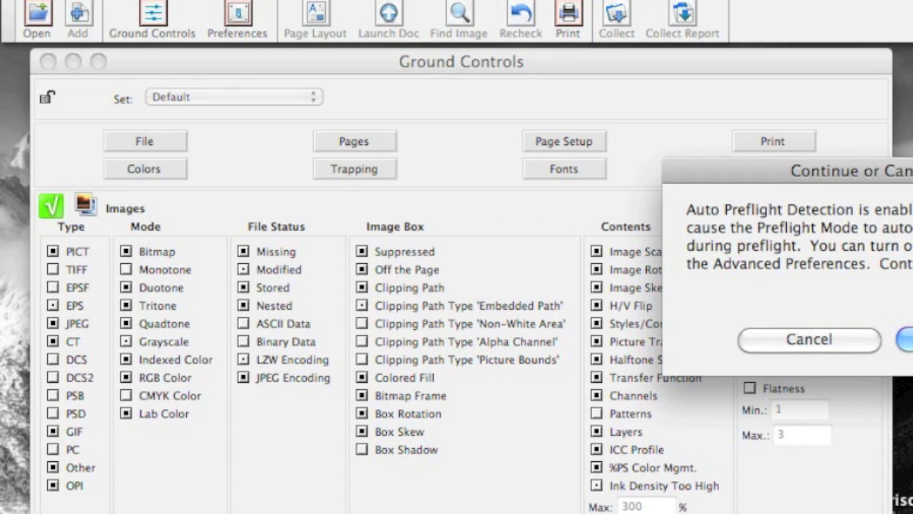
left_click(904, 340)
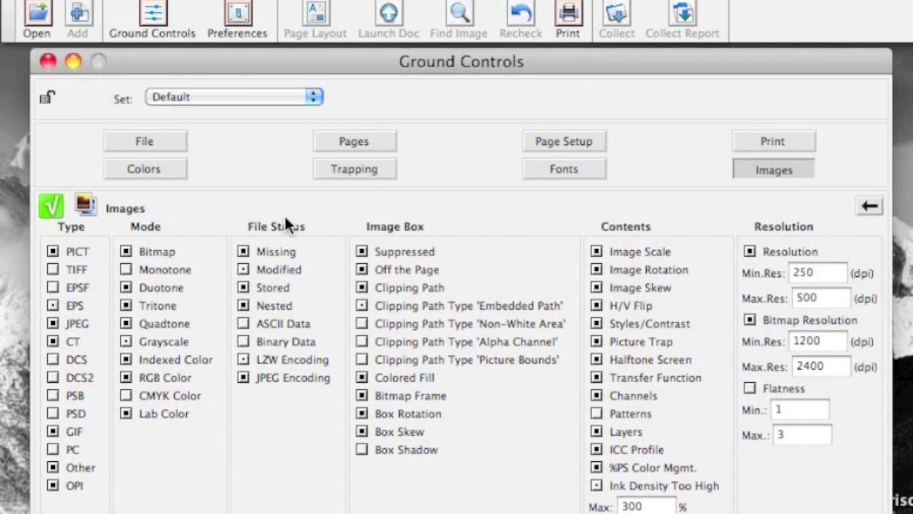
key("super+w")
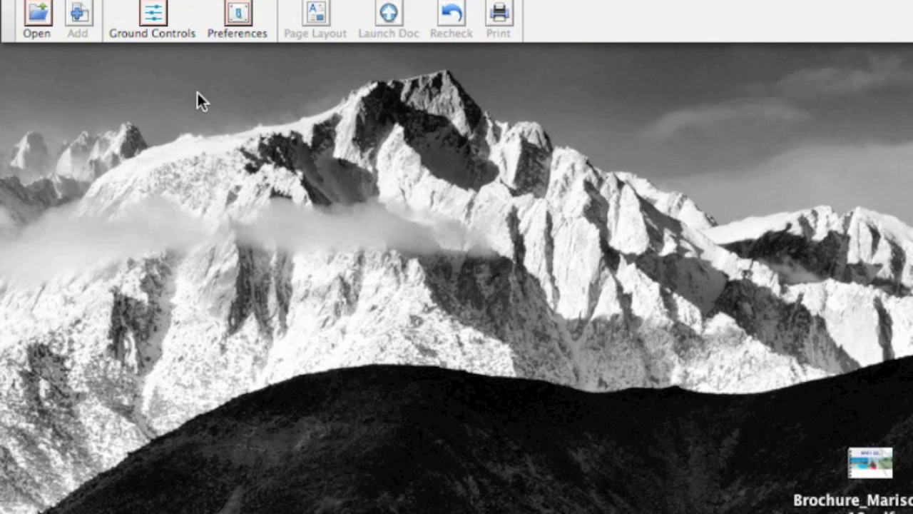
left_click(153, 15)
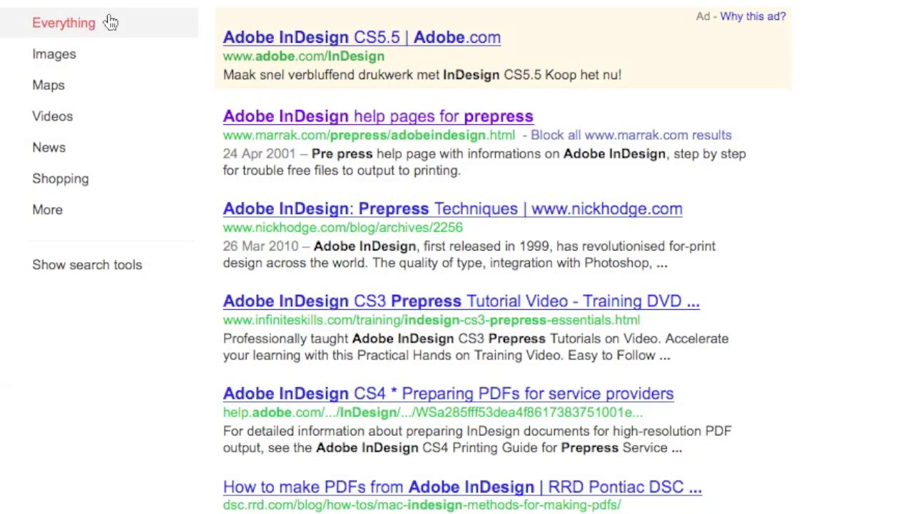
- Limit the InDesign prepress results to the past year and highlight the illegal filename characters
left_click(68, 264)
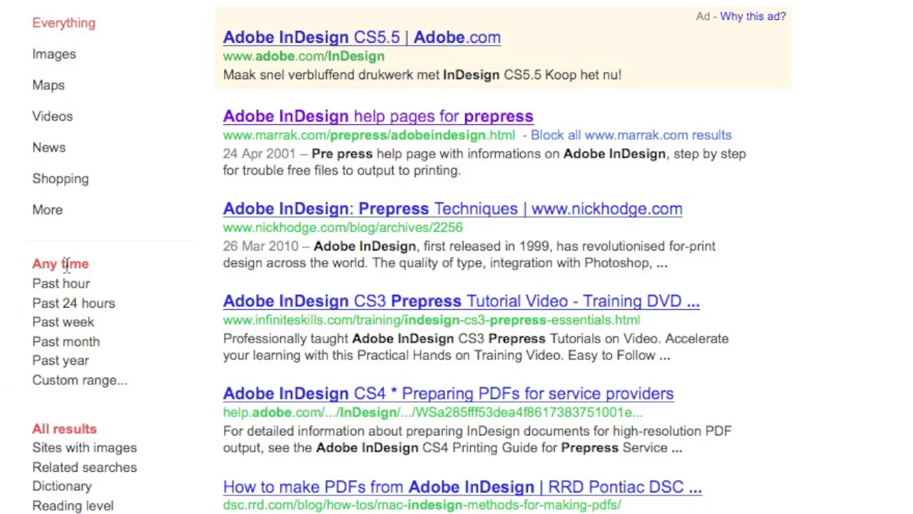
left_click(63, 363)
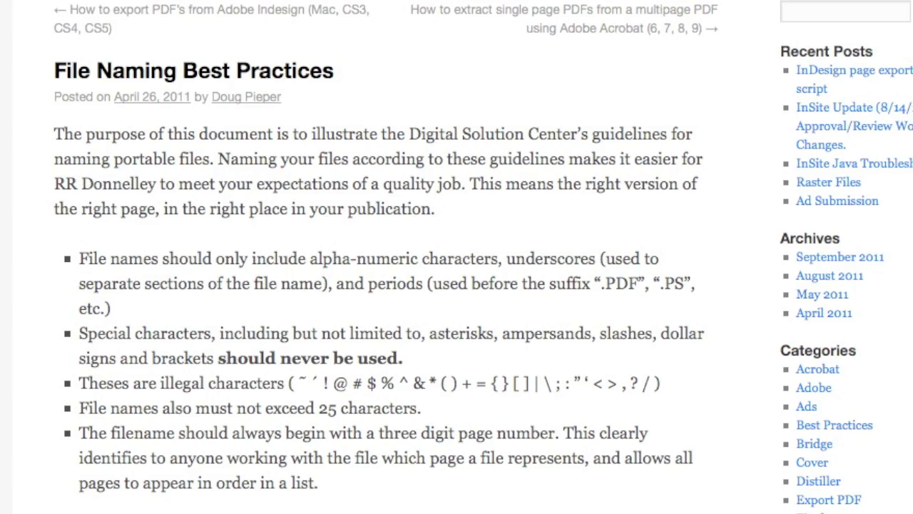
left_click_drag(299, 383, 647, 385)
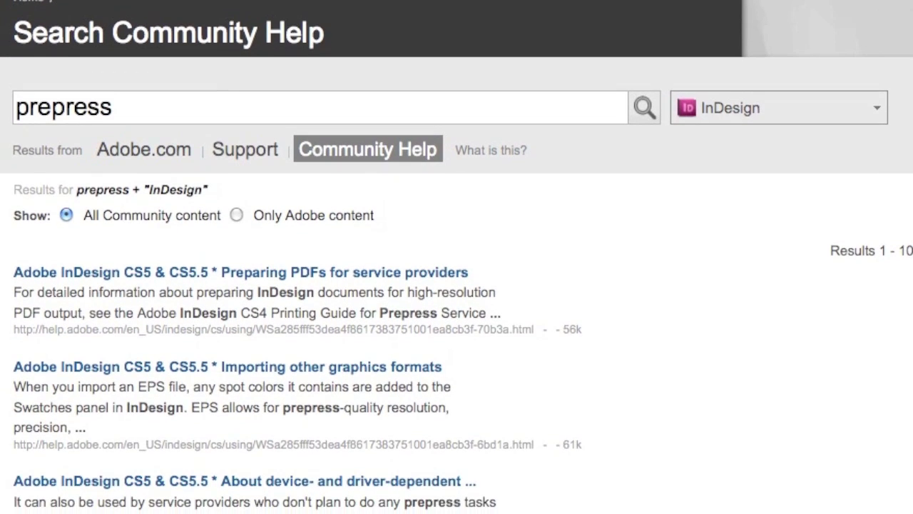
- Scroll the prepress results and open the 'Importing other graphics formats' help article
scroll(741, 84, "down", 3)
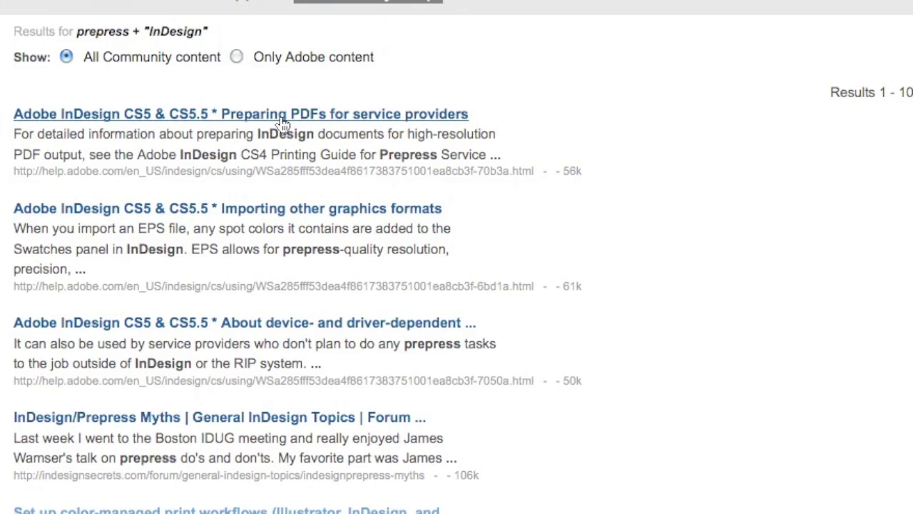
left_click(250, 209)
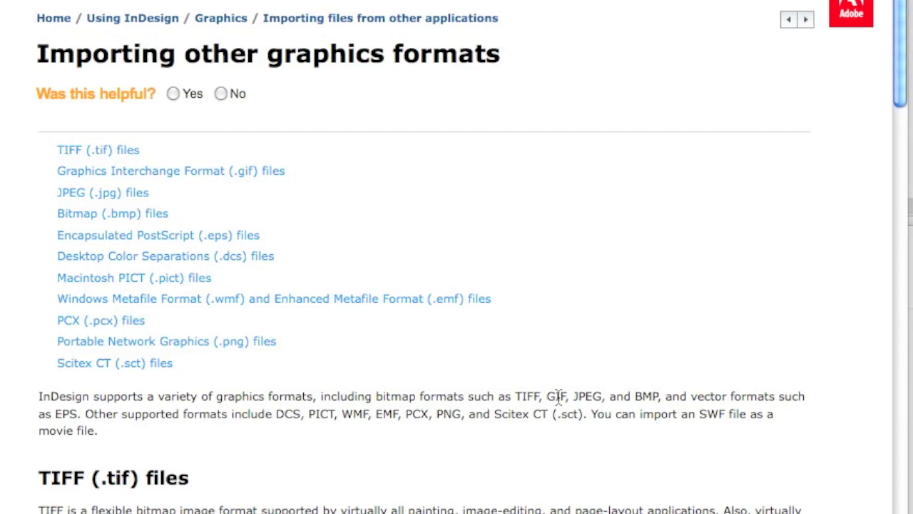
- Scroll up in the graphics formats article before moving to the FlightCheck YouTube video
scroll(606, 398, "up", 1)
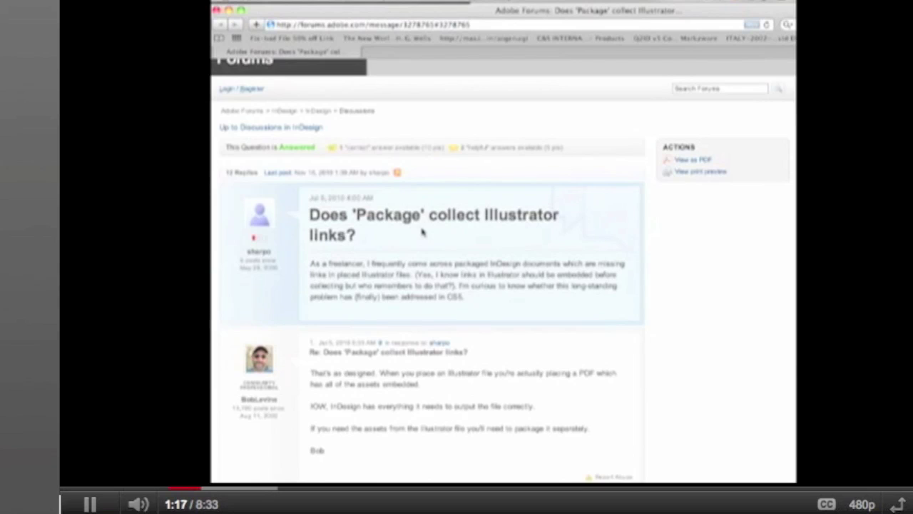
- Skip the video to about 2:01, where the InDesign Markzware ad layout appears
left_click(277, 505)
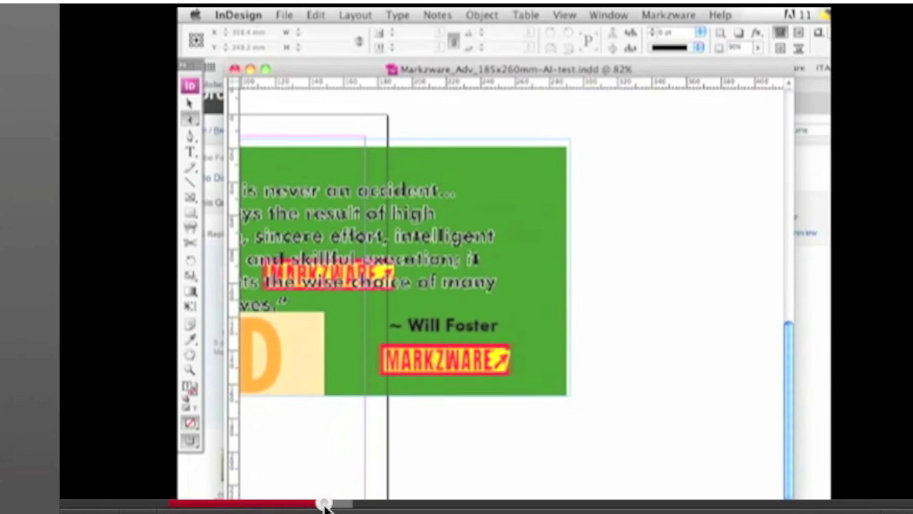
- Jump the video ahead to about 2:28, past the InDesign layout walkthrough
left_click(323, 503)
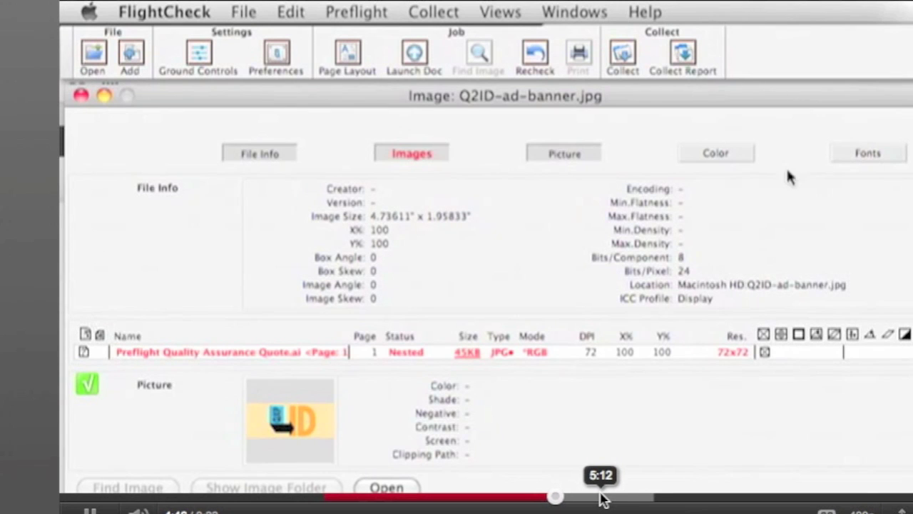
- Jump the video to about 5:11 for the Q2ID-ad-banner.jpg image details
left_click(598, 499)
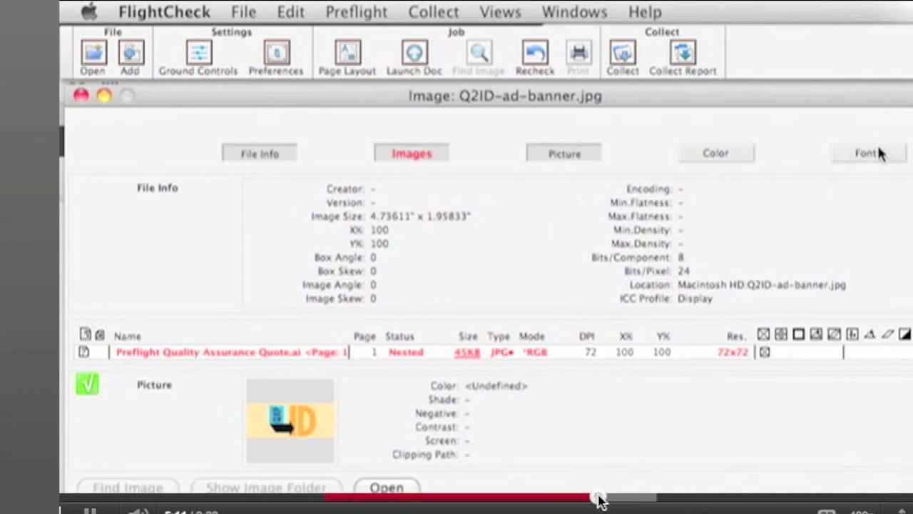
- Rewind the video to about 4:47 to replay the FlightCheck images list
left_click(559, 497)
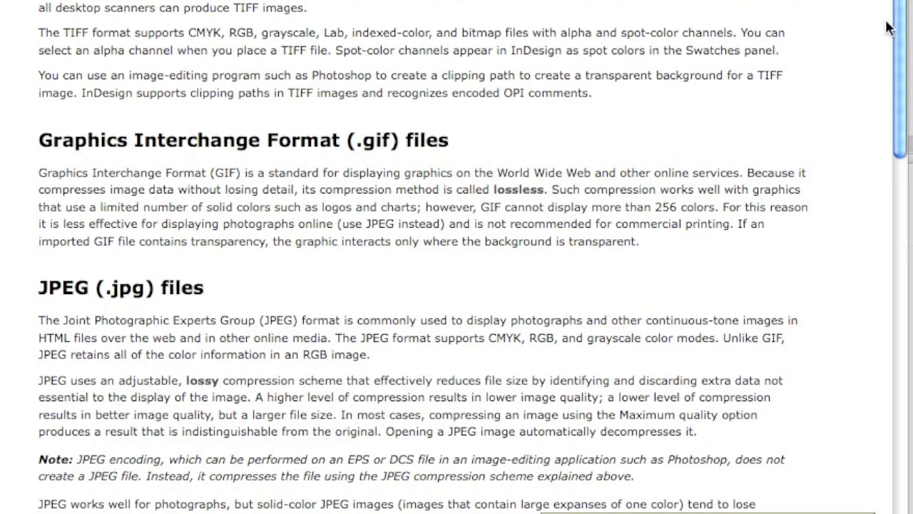
- Scroll through the Adobe Help graphics formats article and back to its top
left_click_drag(898, 21, 905, 405)
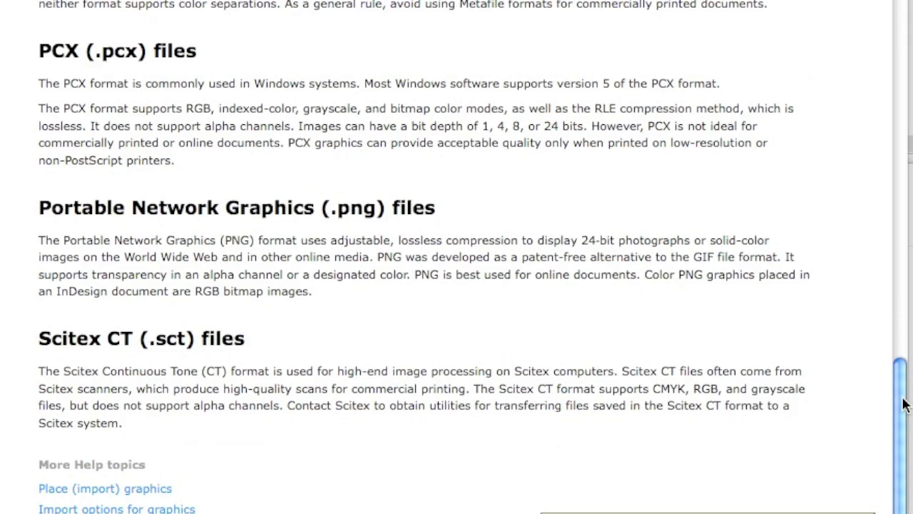
left_click_drag(892, 449, 898, 18)
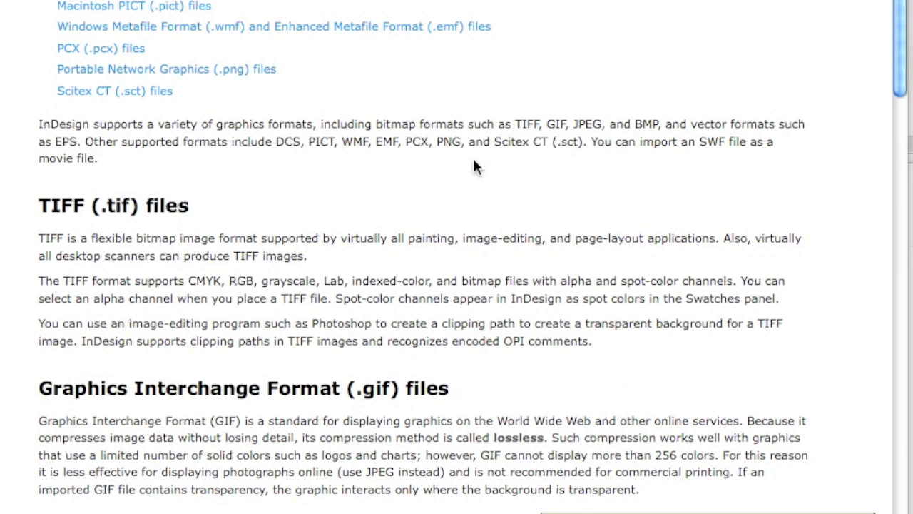
left_click_drag(898, 25, 897, 39)
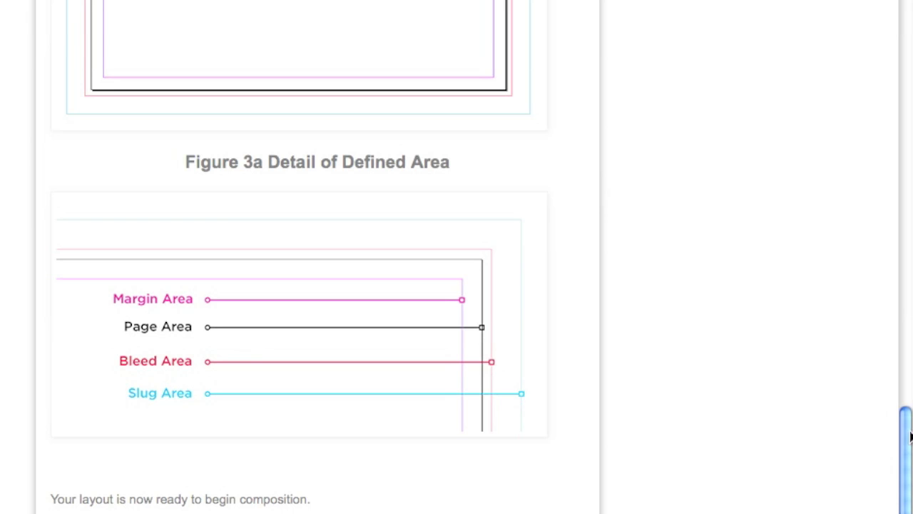
- Return to the top of the blog post and go to the markzware website
left_click_drag(908, 435, 906, 21)
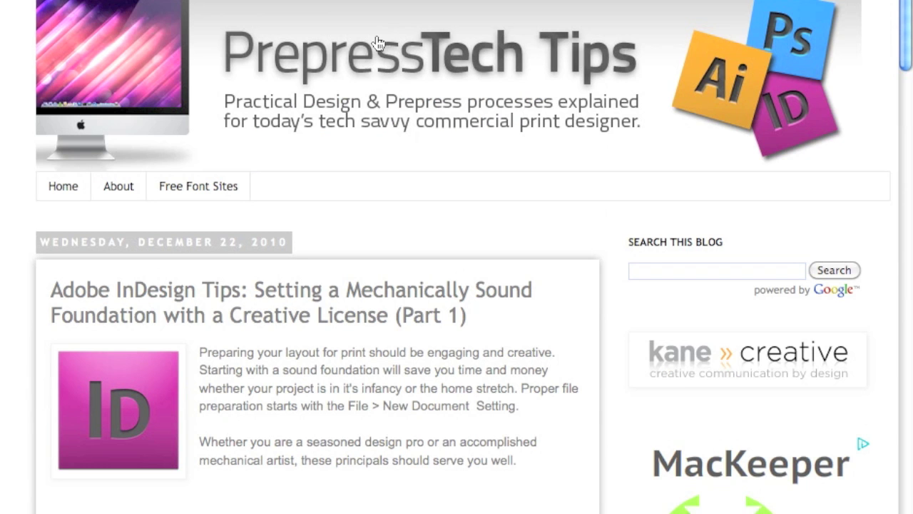
scroll(386, 37, "up", 2)
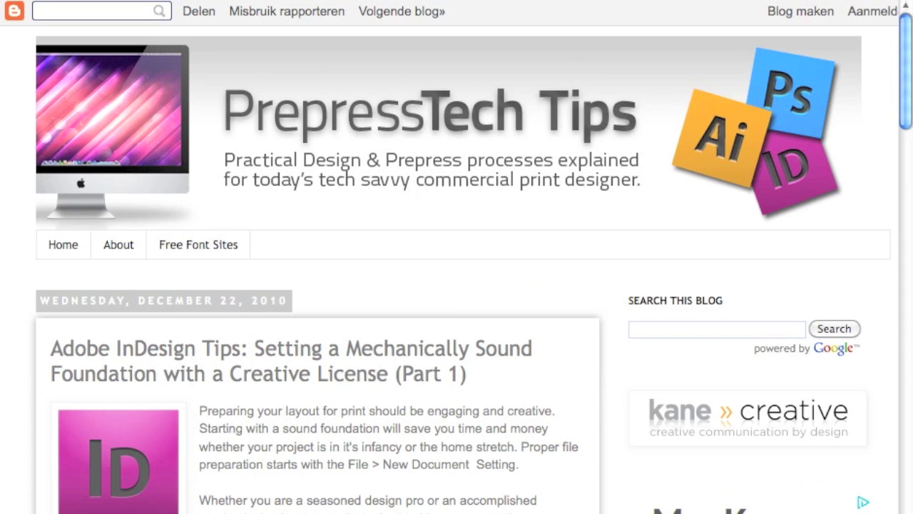
type("markzware")
key("Return")
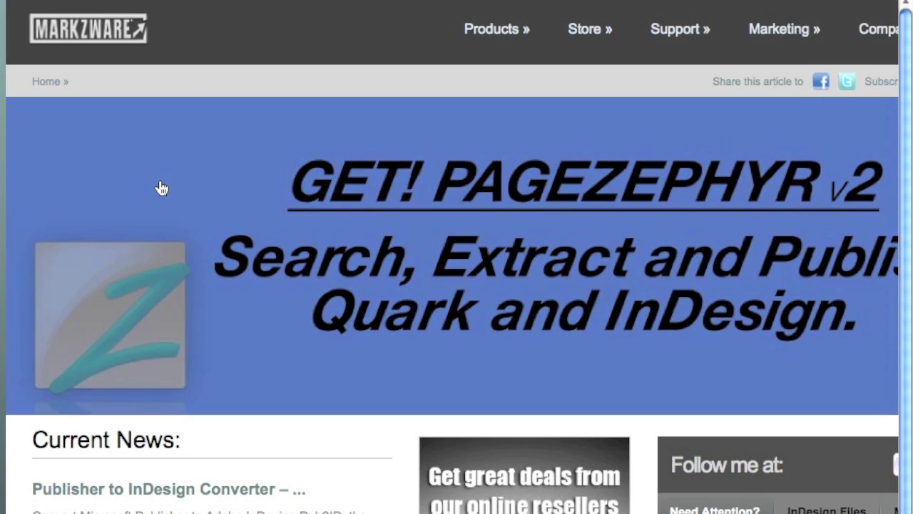
- Scroll sideways across the Markzware homepage to reach FlightCheck (Preflight for Print) in the Products menu
scroll(449, 257, "right", 1)
scroll(449, 257, "right", 1)
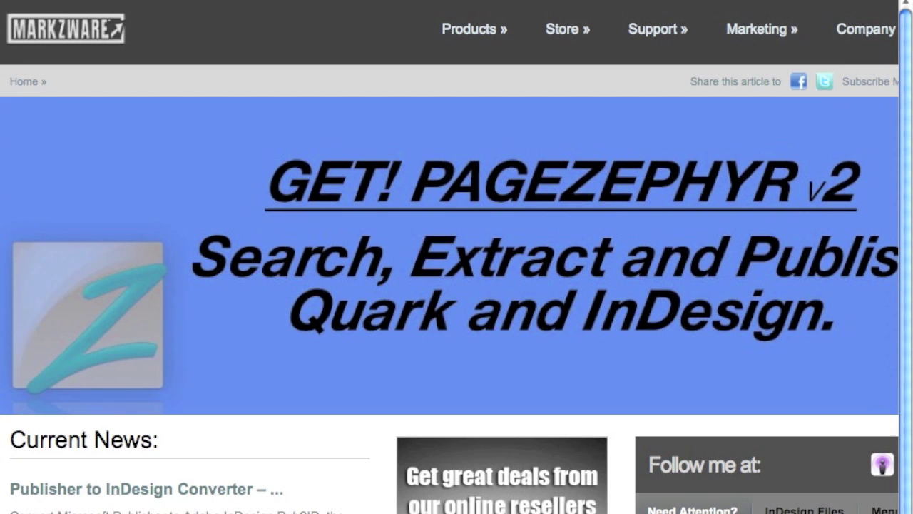
scroll(449, 257, "right", 1)
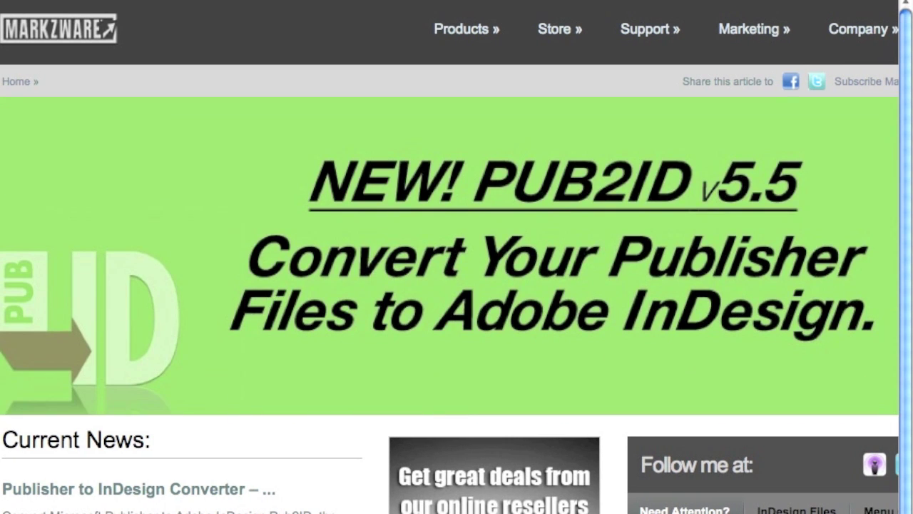
mouse_move(520, 80)
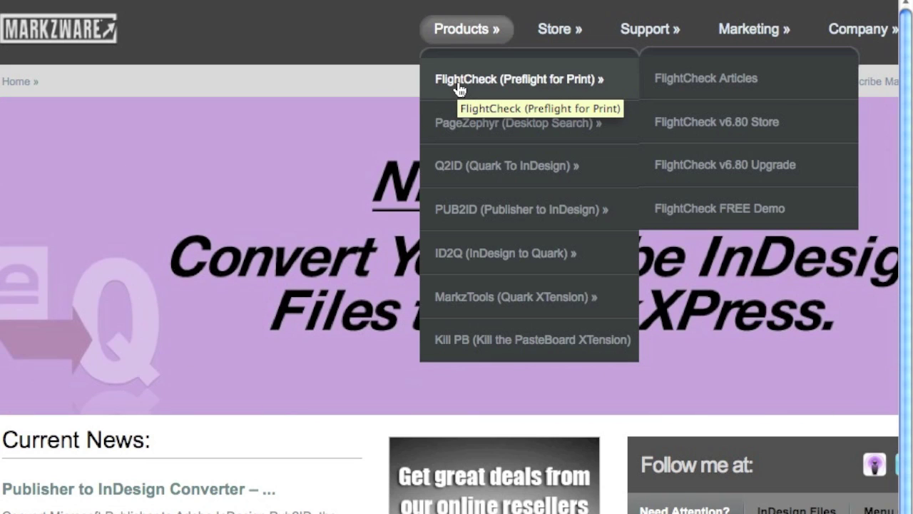
- Go to the FlightCheck (Preflight for Print) product page and bring its embedded demo video into view
left_click(458, 84)
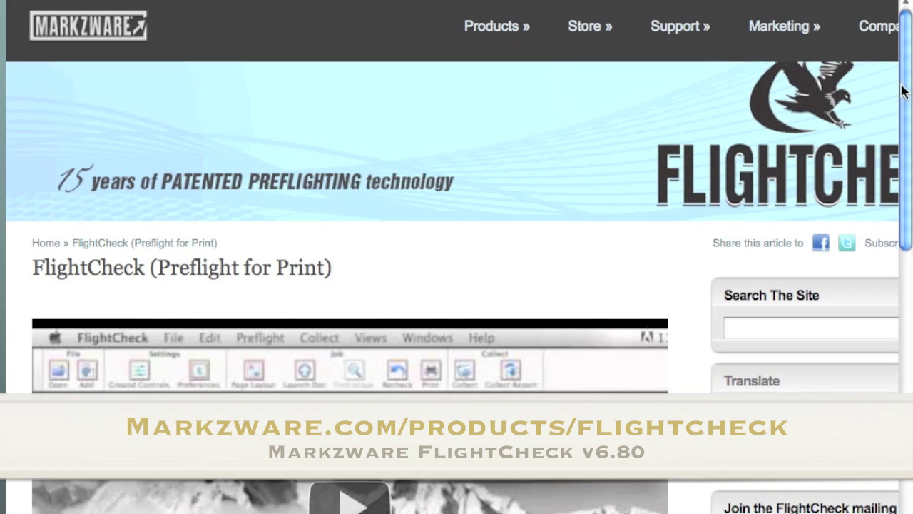
left_click_drag(903, 89, 903, 173)
scroll(260, 287, "up", 3)
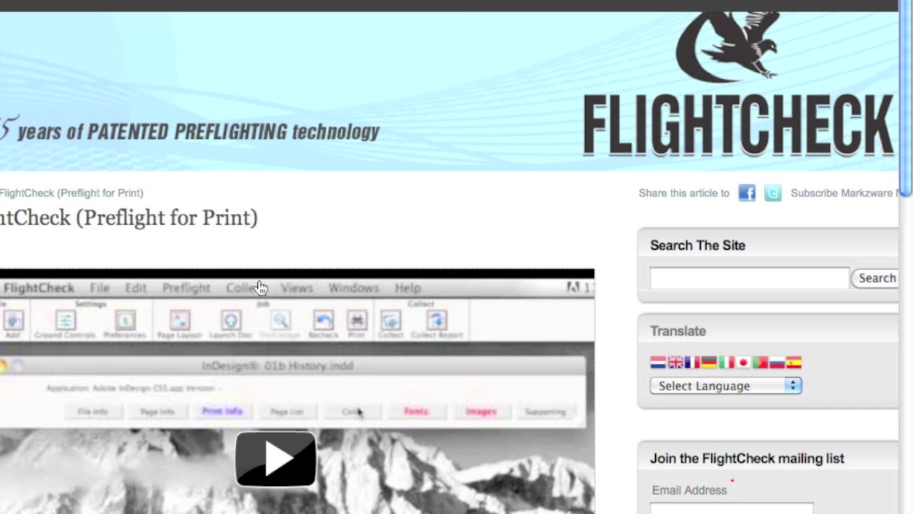
scroll(260, 287, "down", 2)
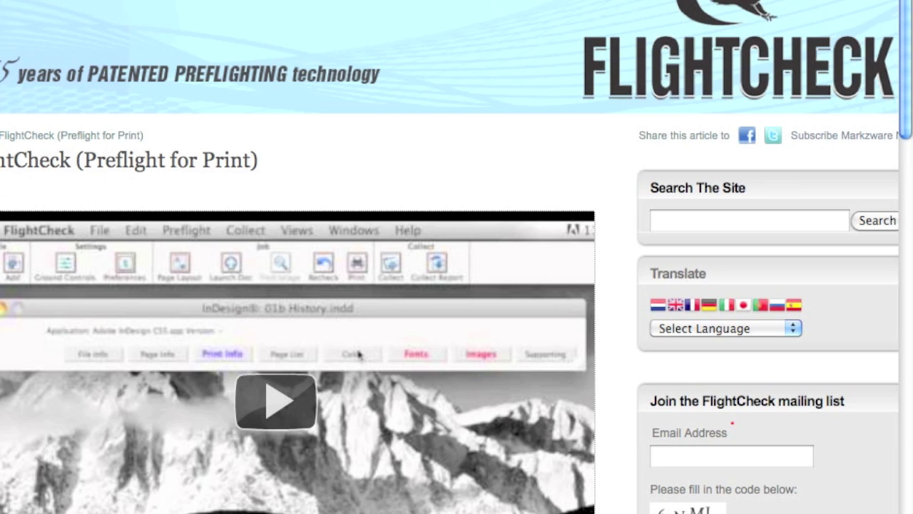